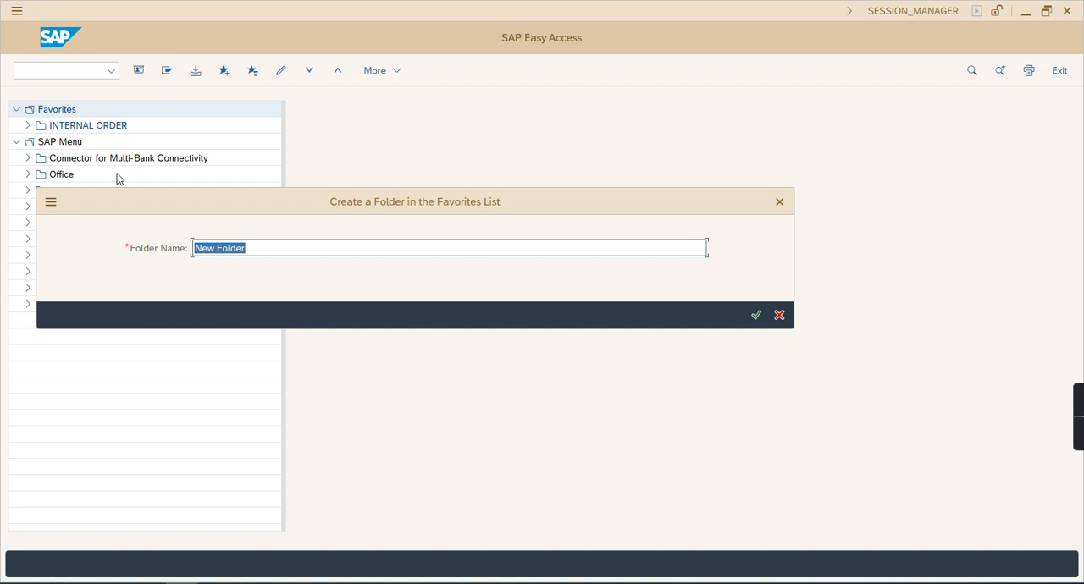
Create the new favorites folder with the name Personal
text(Personal)
key(Return)
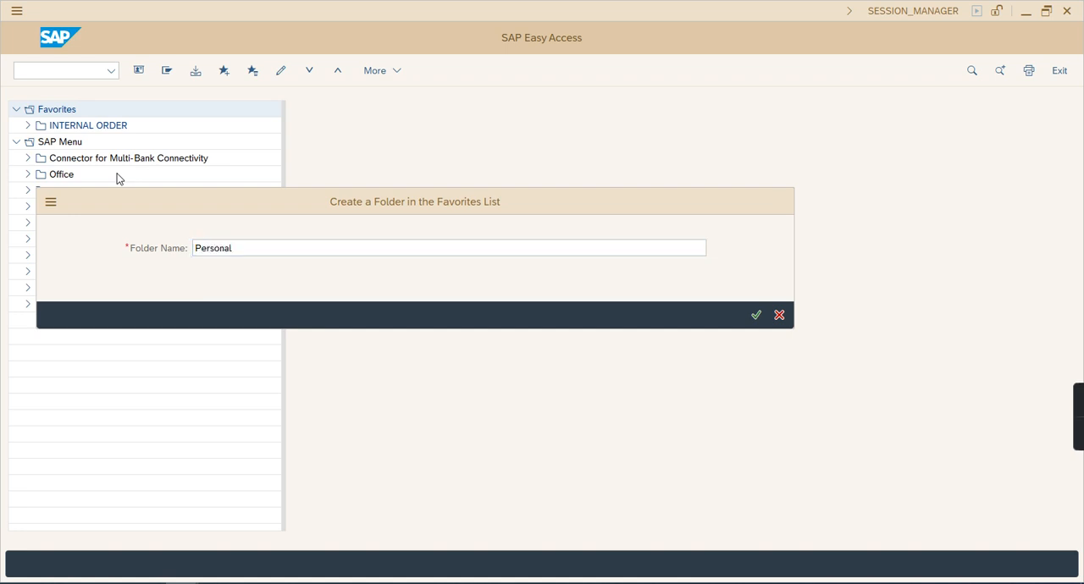
click(27, 126)
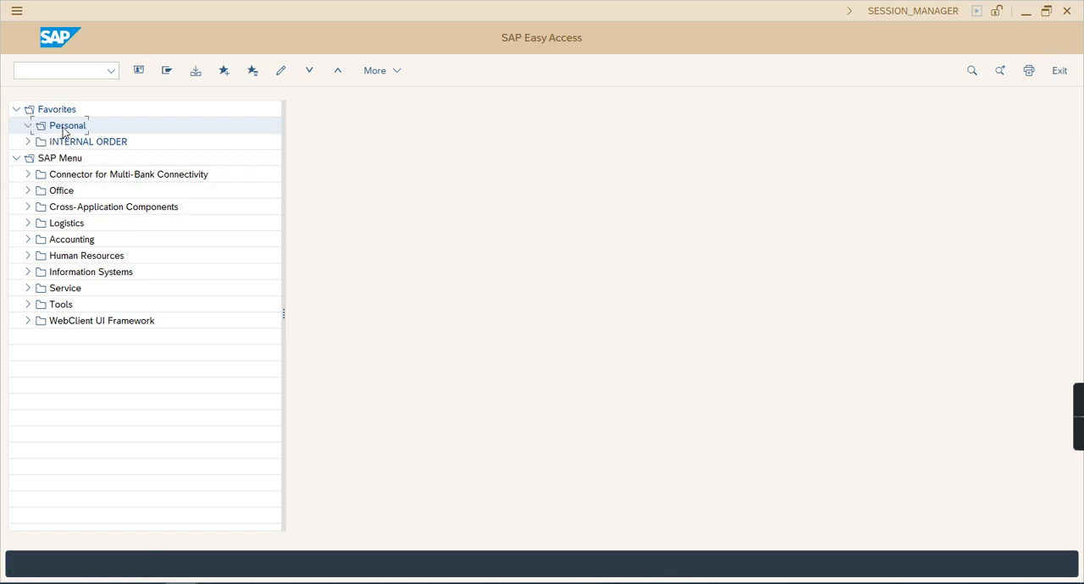
Insert a folder named Data Entry inside the Personal favorites folder
right_click(65, 131)
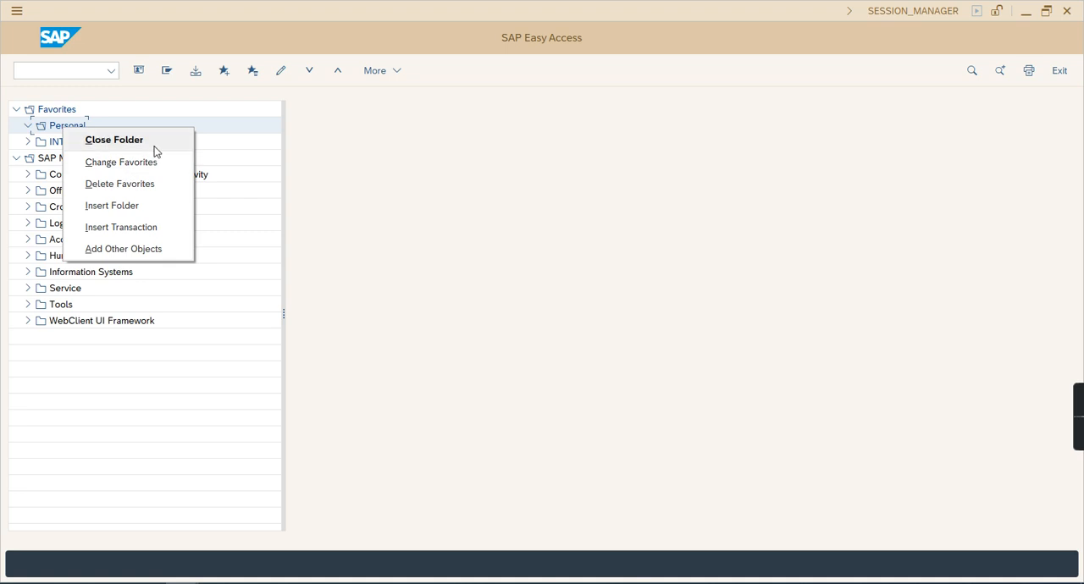
click(111, 206)
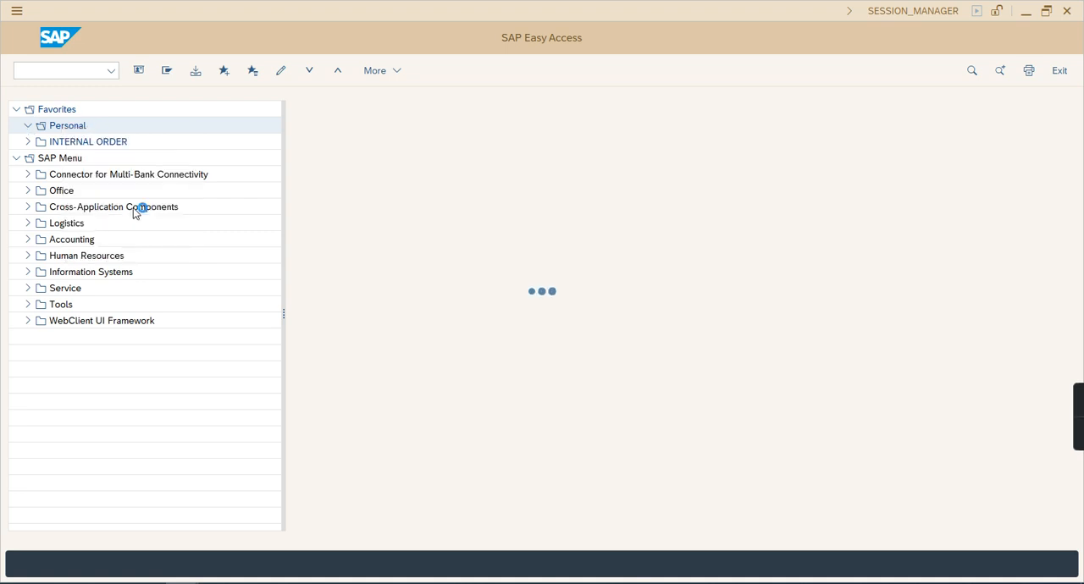
text(Data Entry)
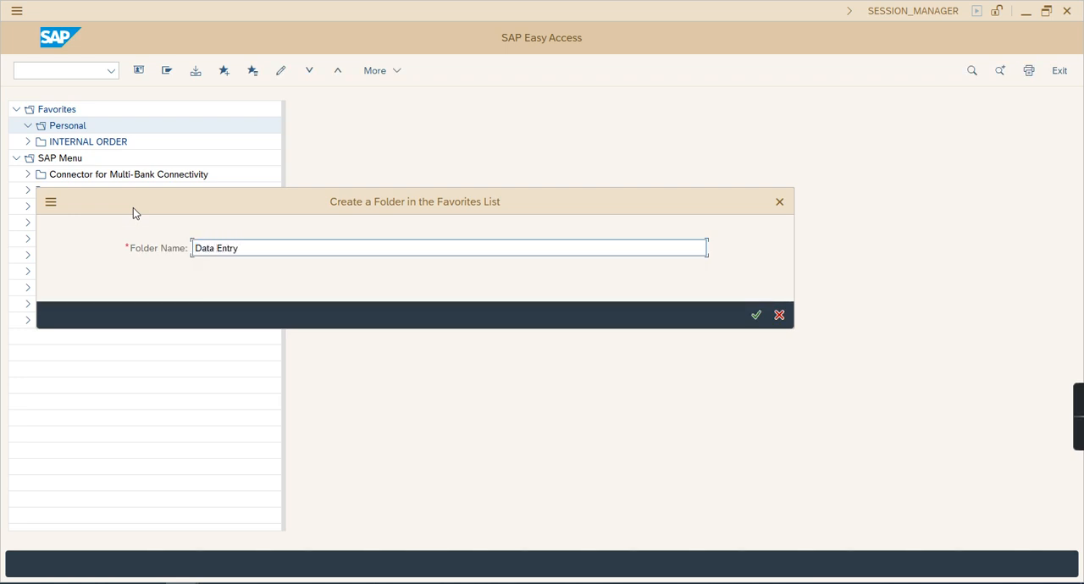
key(Return)
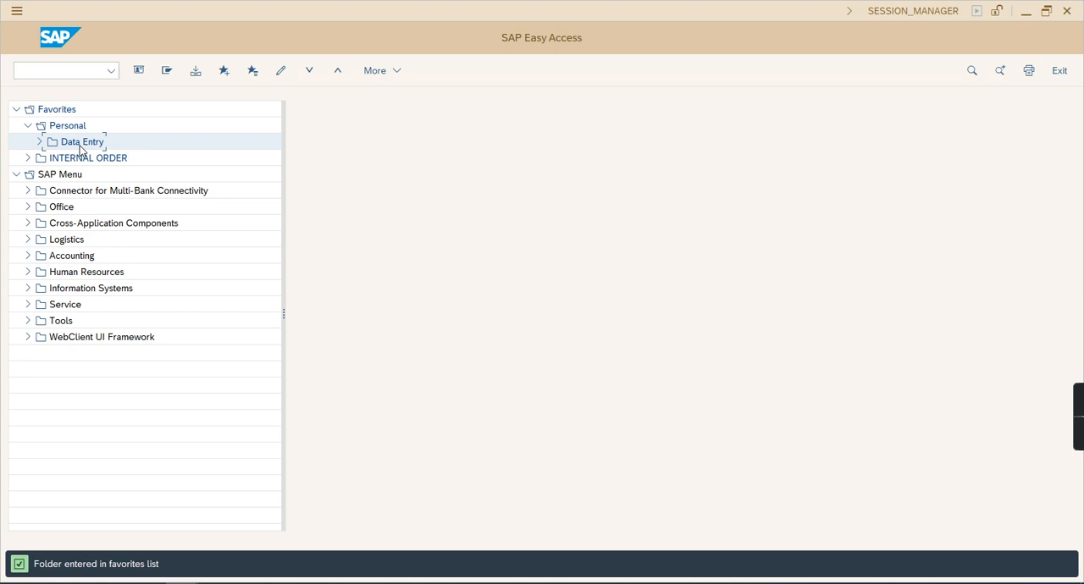
Insert a folder named Reports inside the Data Entry folder and expand it
right_click(80, 146)
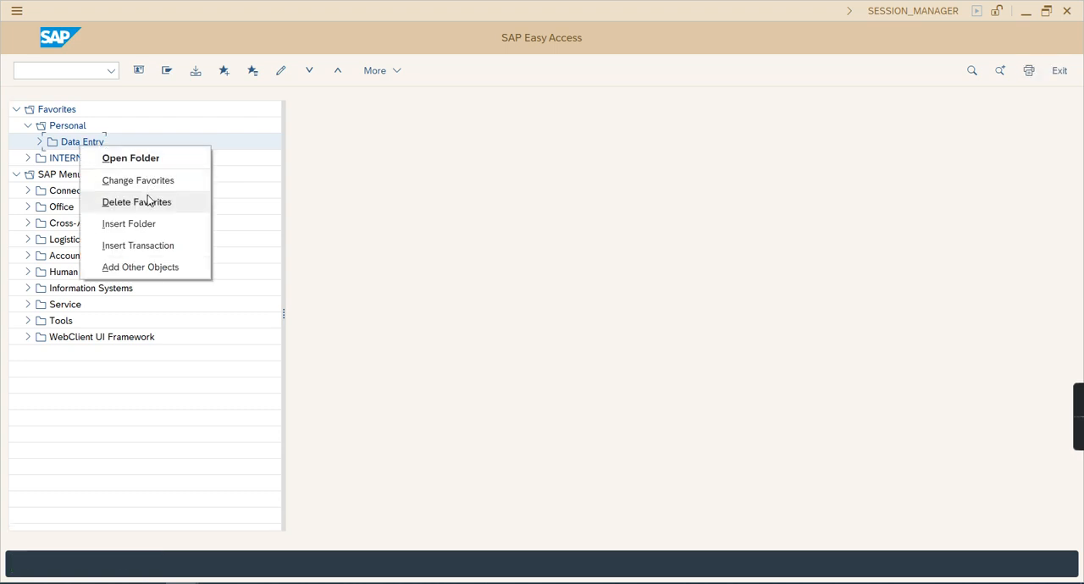
click(148, 223)
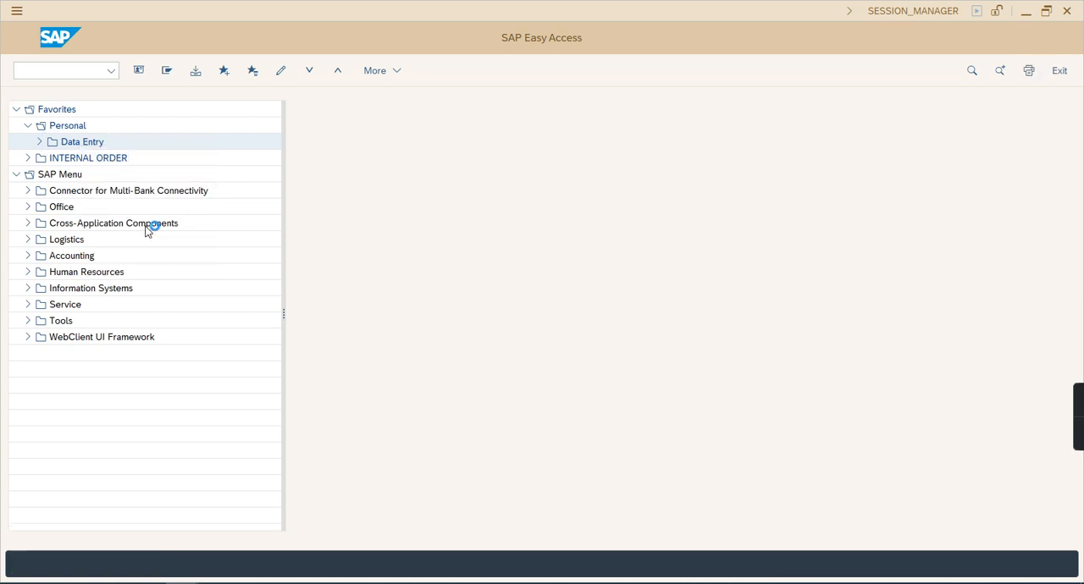
text(Report)
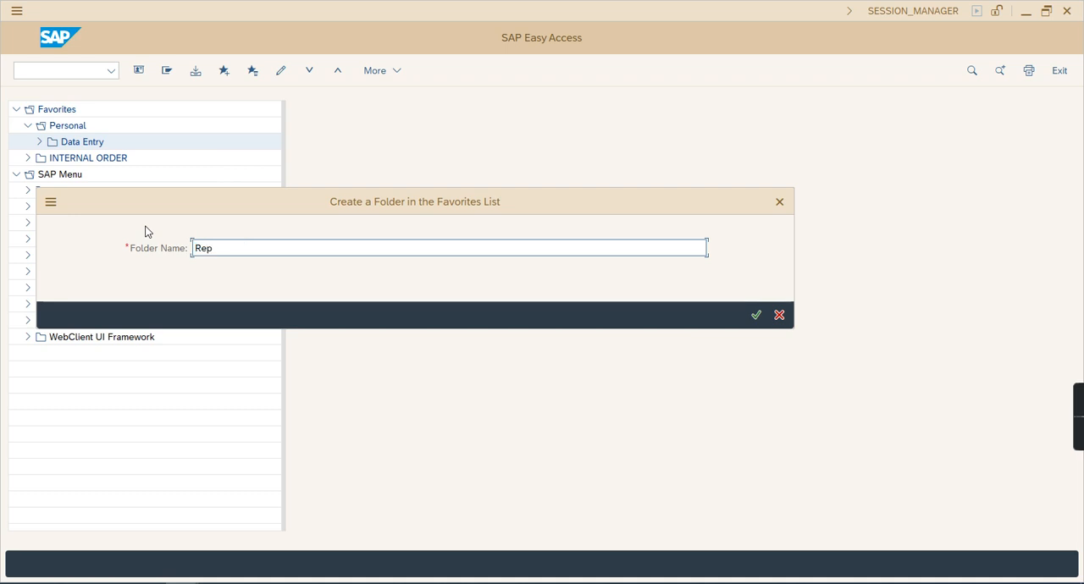
key(Return)
click(50, 158)
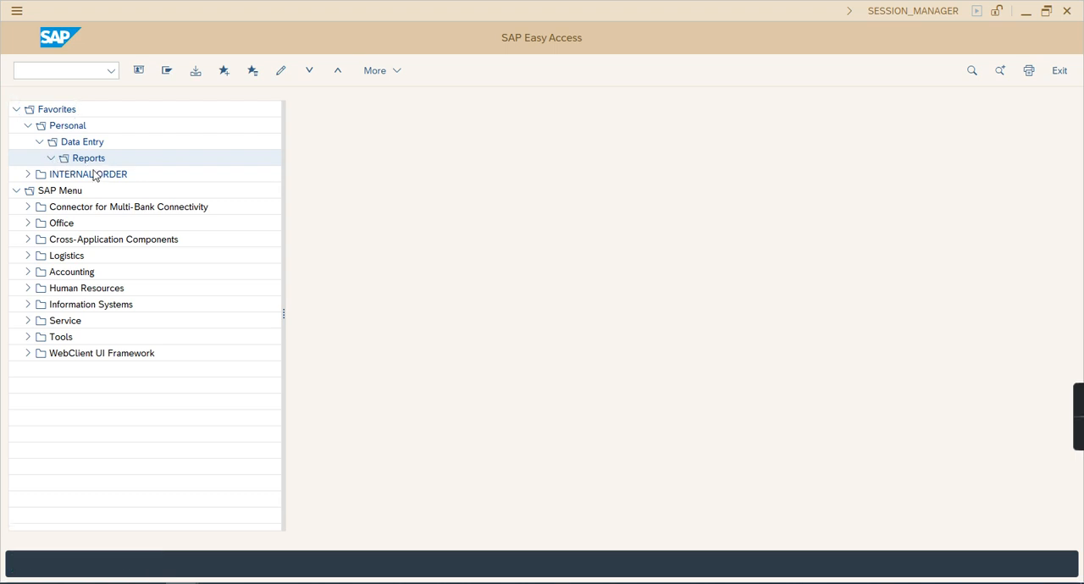
Insert a folder named Line Item Reports inside the Reports favorites folder
right_click(88, 158)
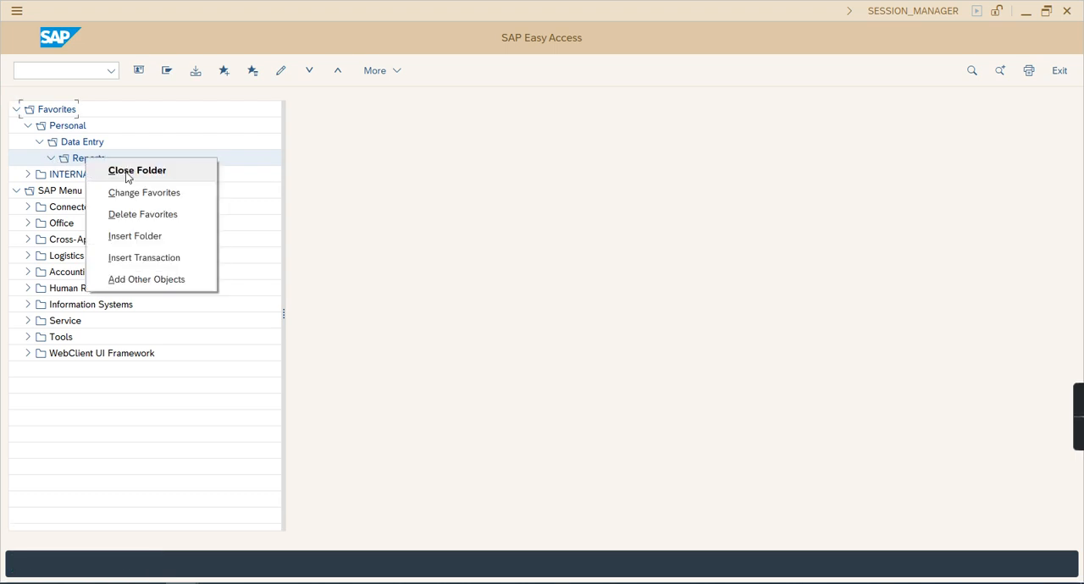
click(136, 237)
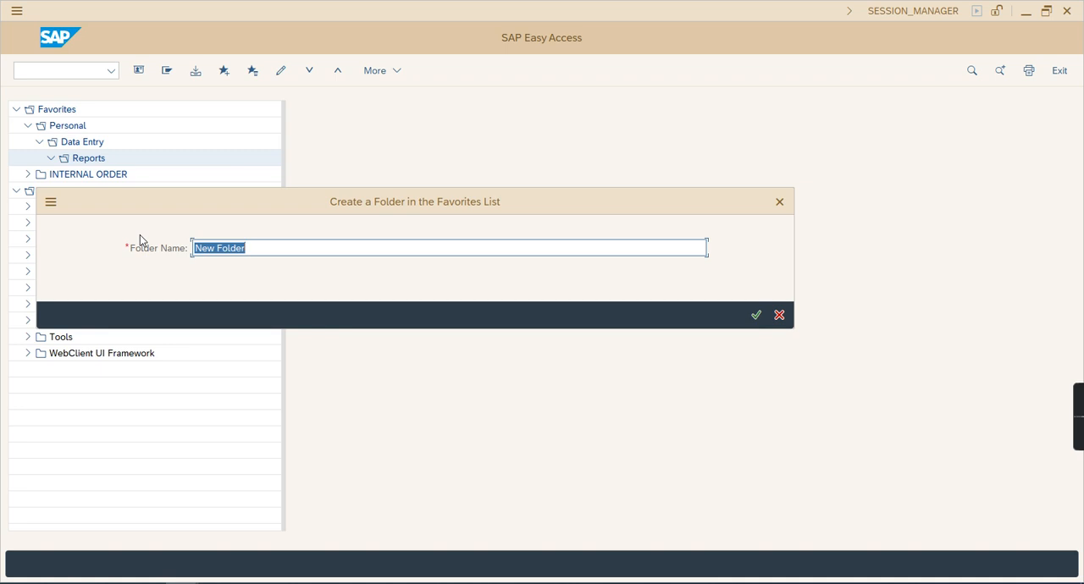
text(Line Item Reports)
key(Return)
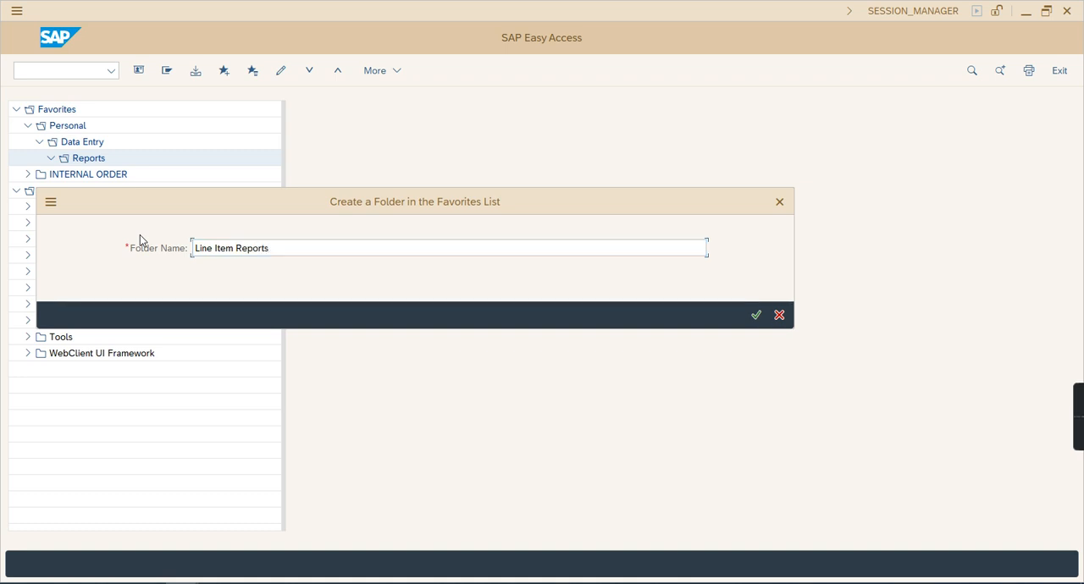
Insert a second subfolder named Final Accounts inside the Reports favorites folder
right_click(103, 158)
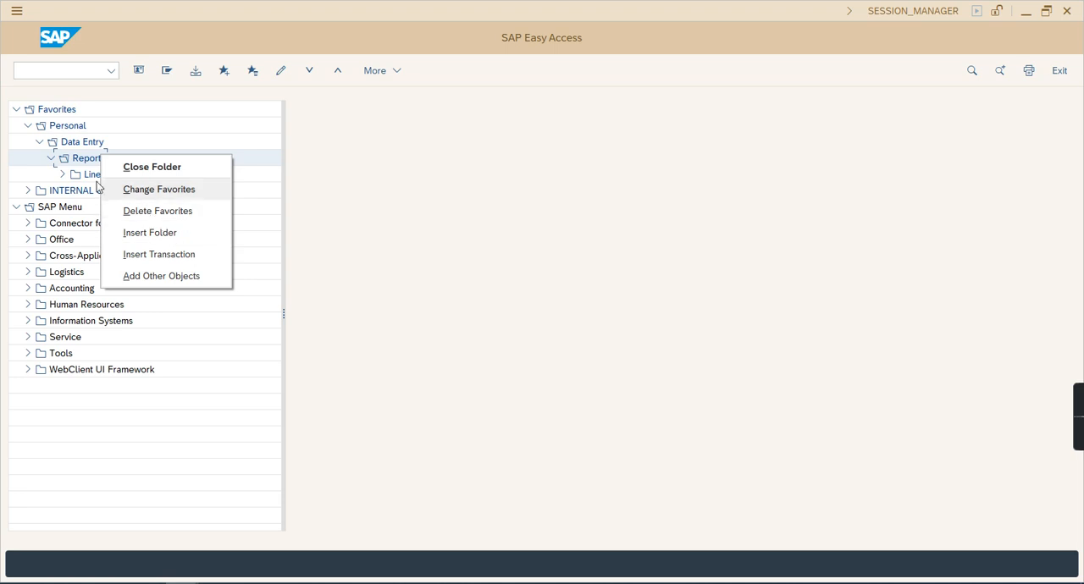
click(76, 165)
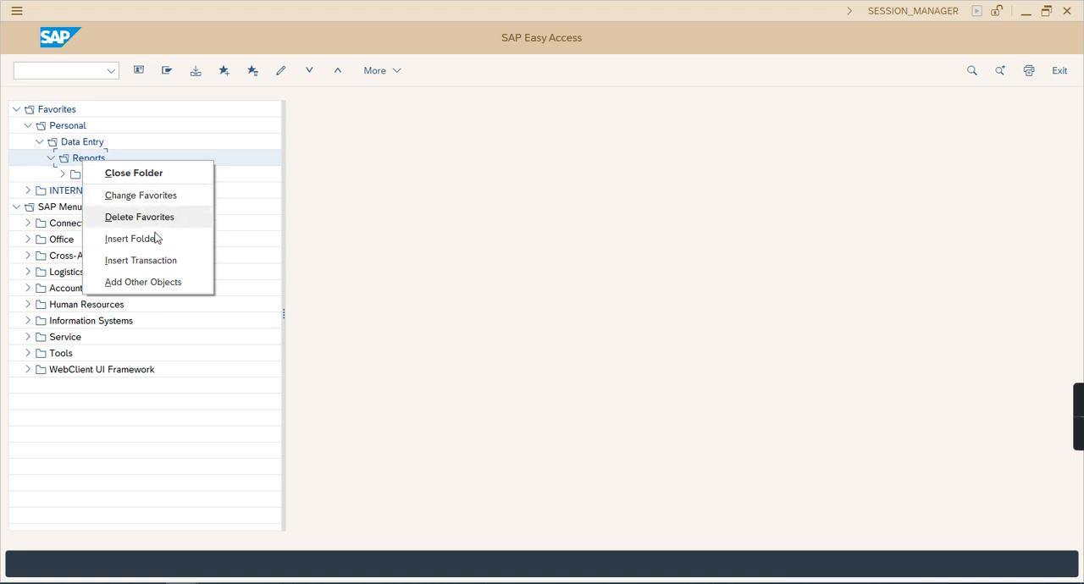
click(140, 239)
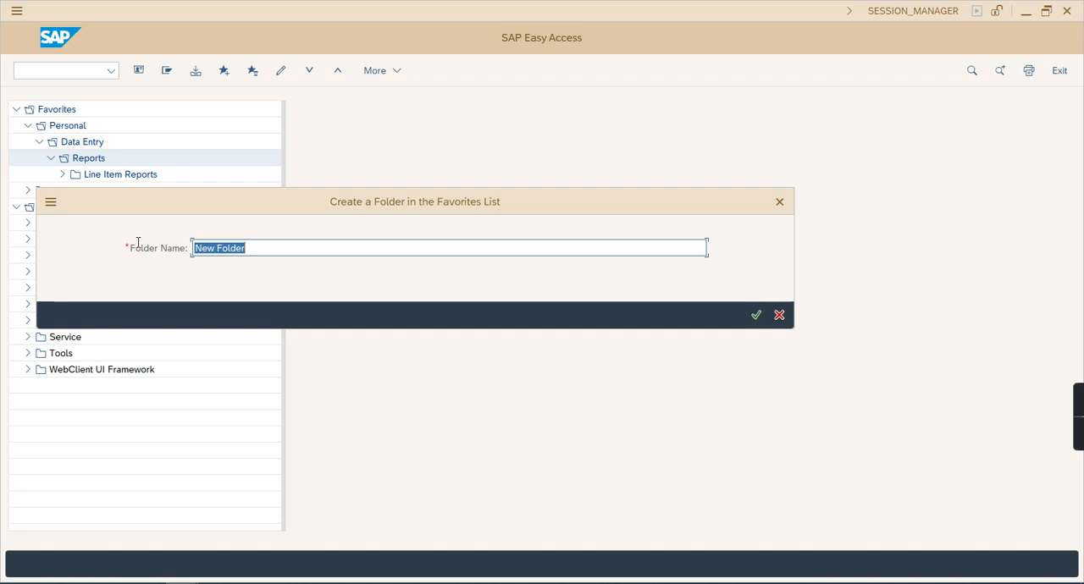
text(Accoun)
key(Home)
text(Final)
key(Return)
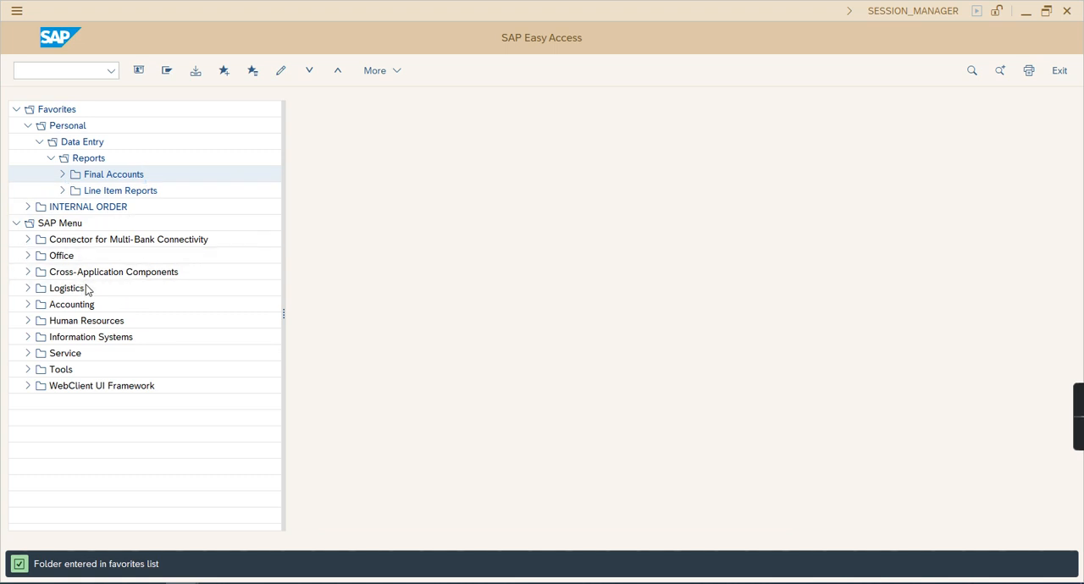
Find transaction FB60 in the SAP Menu and add FB60 - Invoice to the Data Entry favorites folder
key(ctrl+f)
text(fb60)
key(Return)
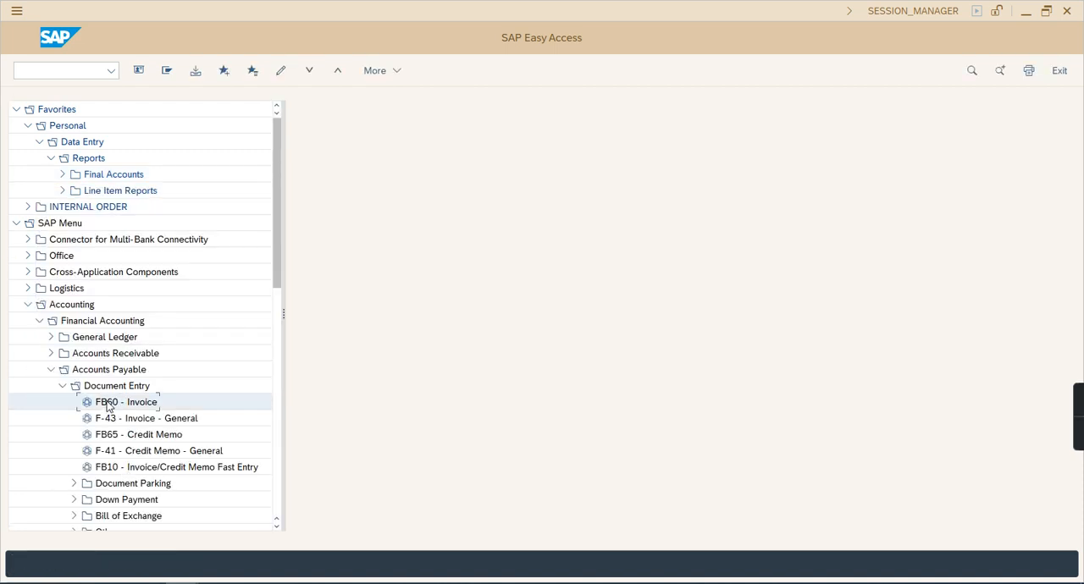
drag(108, 407, 83, 148)
drag(83, 148, 78, 146)
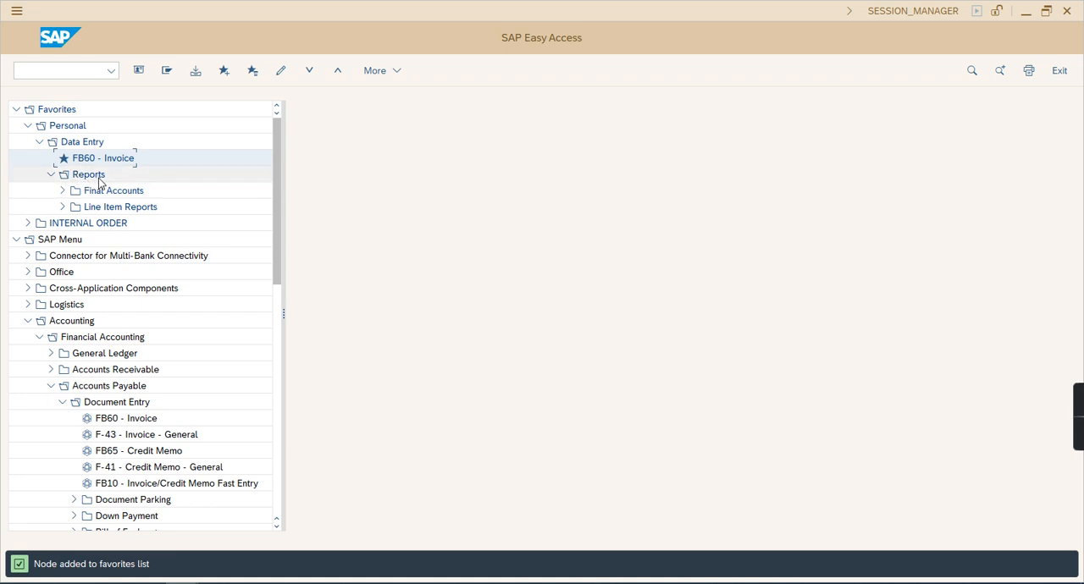
Move the Reports folder out of Data Entry to sit directly under Personal, and expand both folders to check their contents
click(40, 144)
click(40, 144)
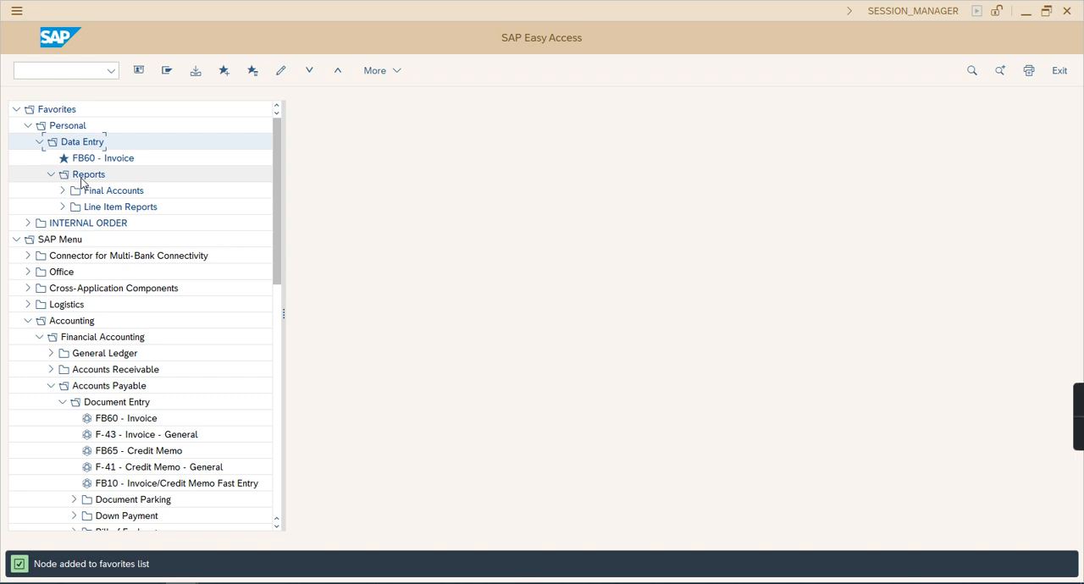
click(82, 180)
drag(61, 174, 55, 134)
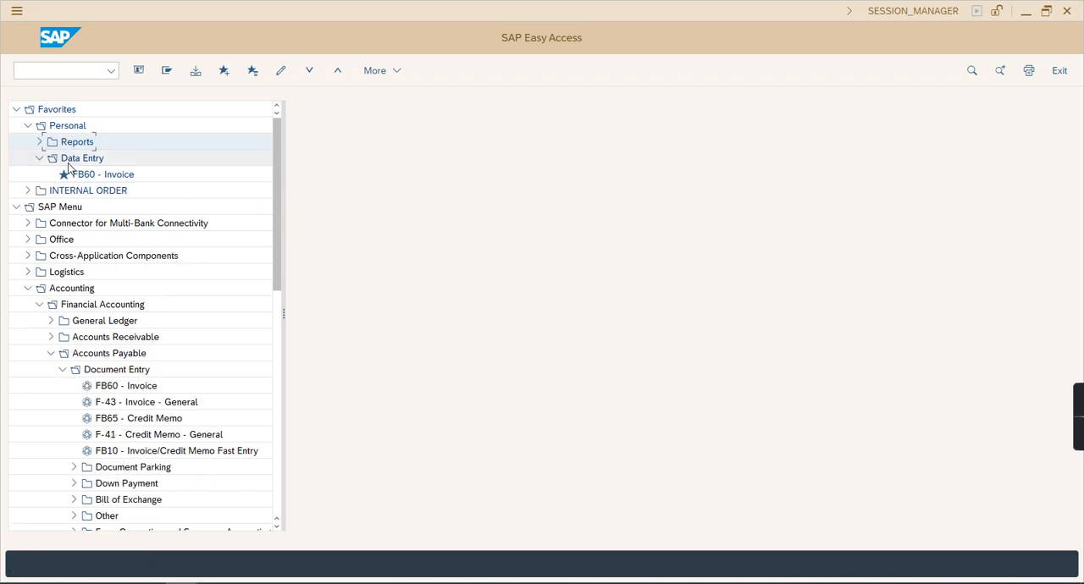
click(39, 160)
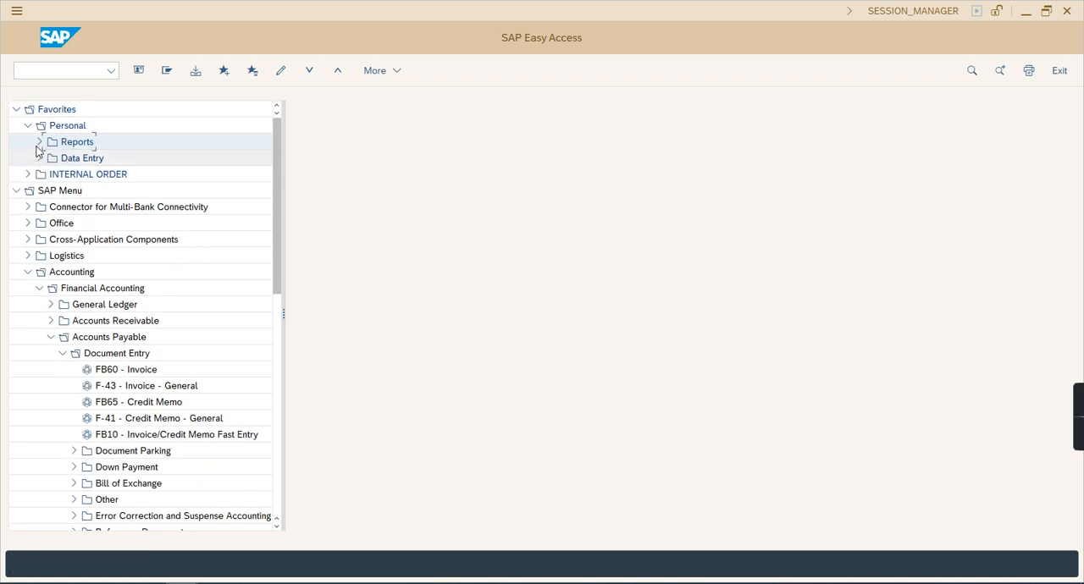
click(41, 144)
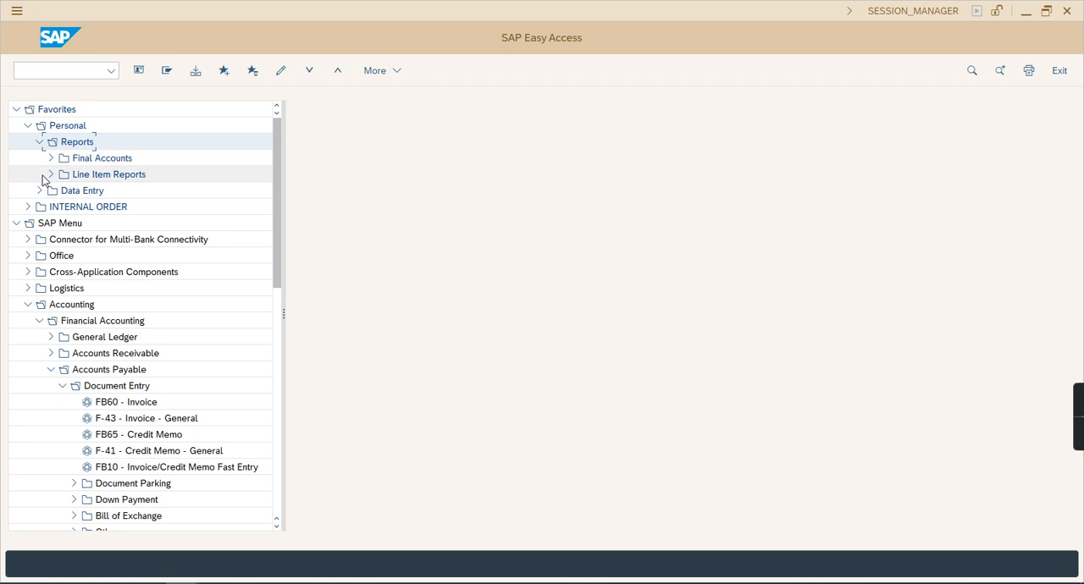
click(40, 192)
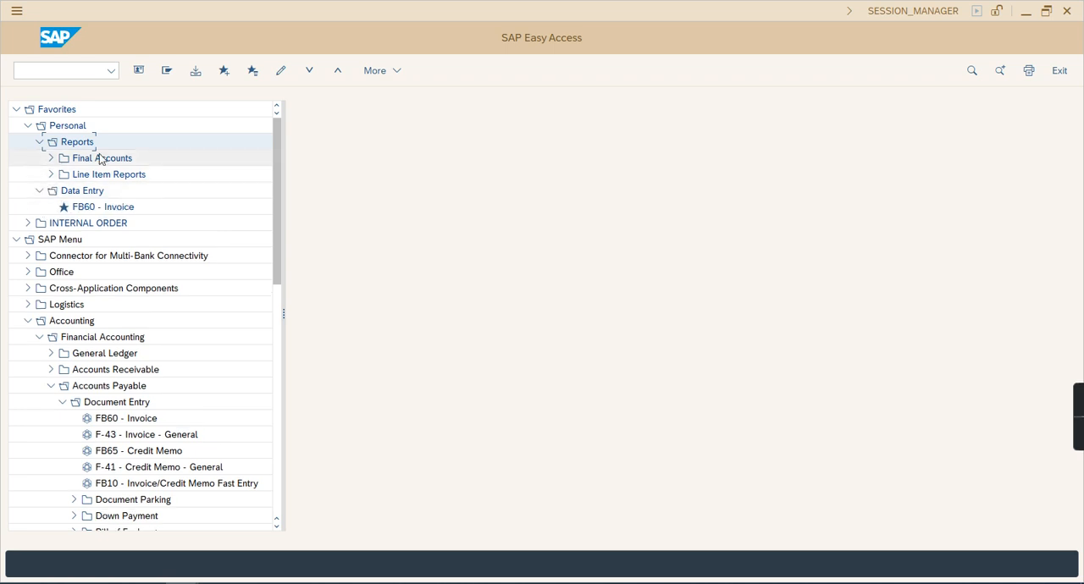
Move the Reports folder with its subfolders back into the Data Entry folder and collapse it
click(39, 142)
click(39, 143)
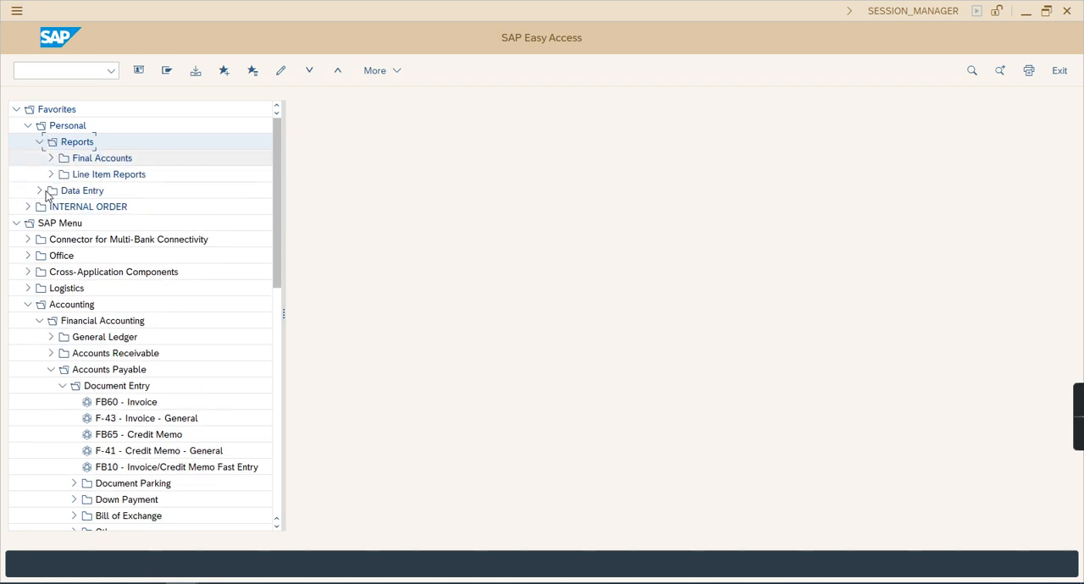
drag(91, 200, 91, 202)
click(50, 159)
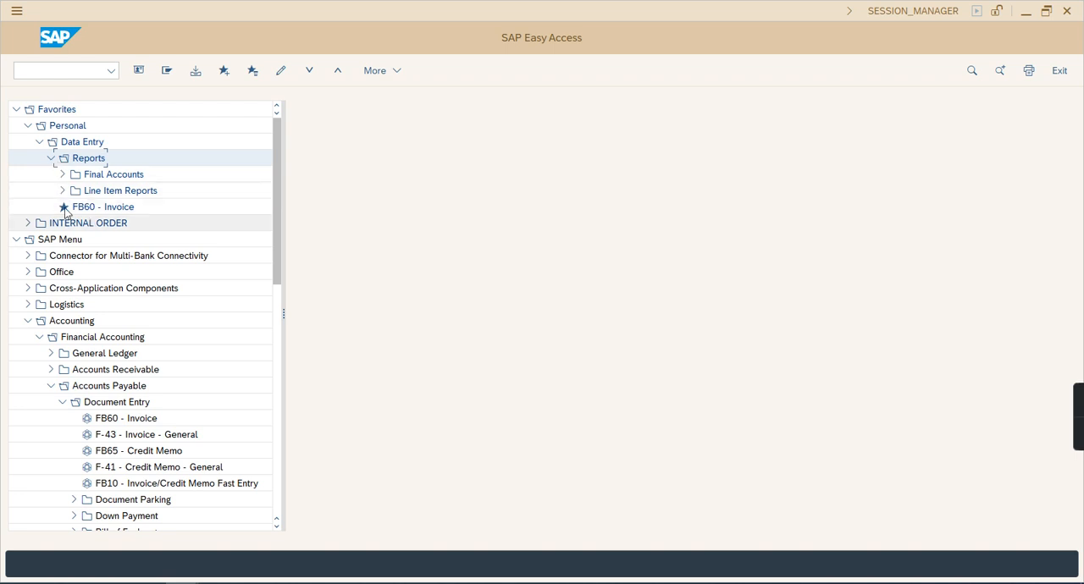
click(51, 160)
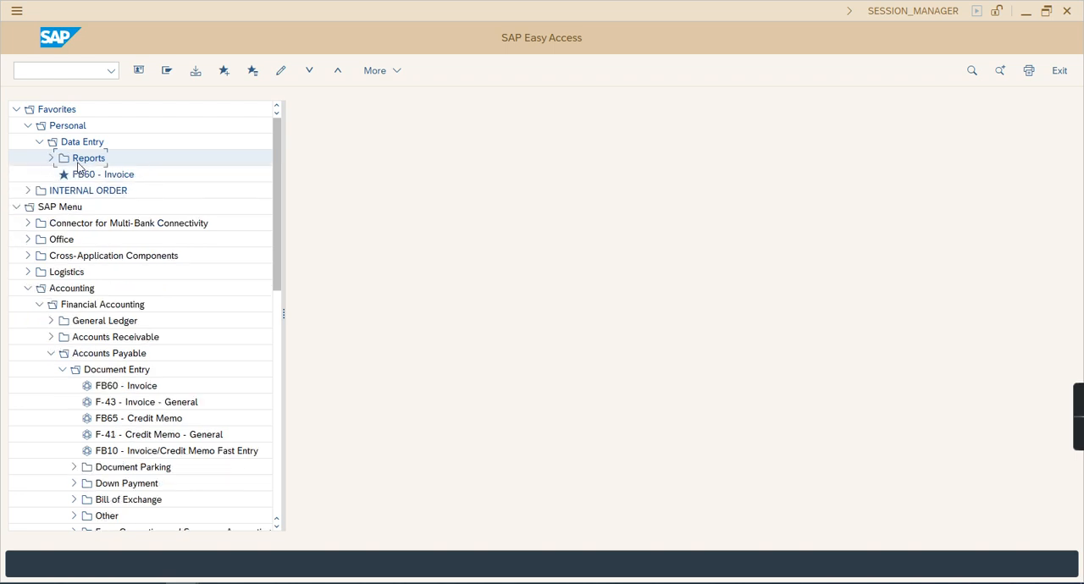
Return the Reports folder to the level directly under Personal, beside Data Entry
drag(77, 165, 52, 131)
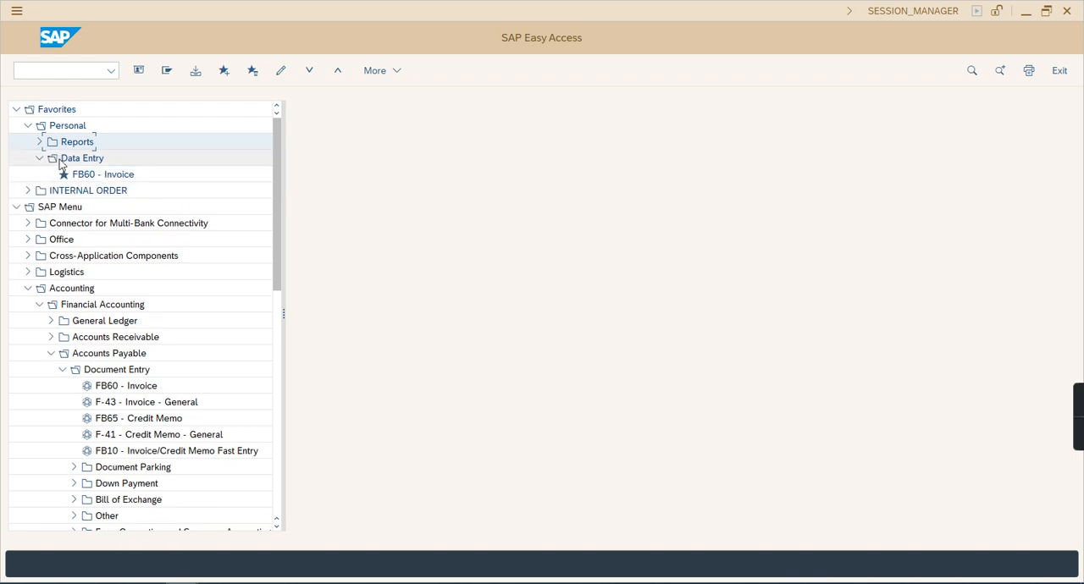
click(39, 158)
click(40, 159)
Add F-43 - Invoice - General from Accounts Payable document entry to the Data Entry favorites folder, and collapse that folder
click(128, 405)
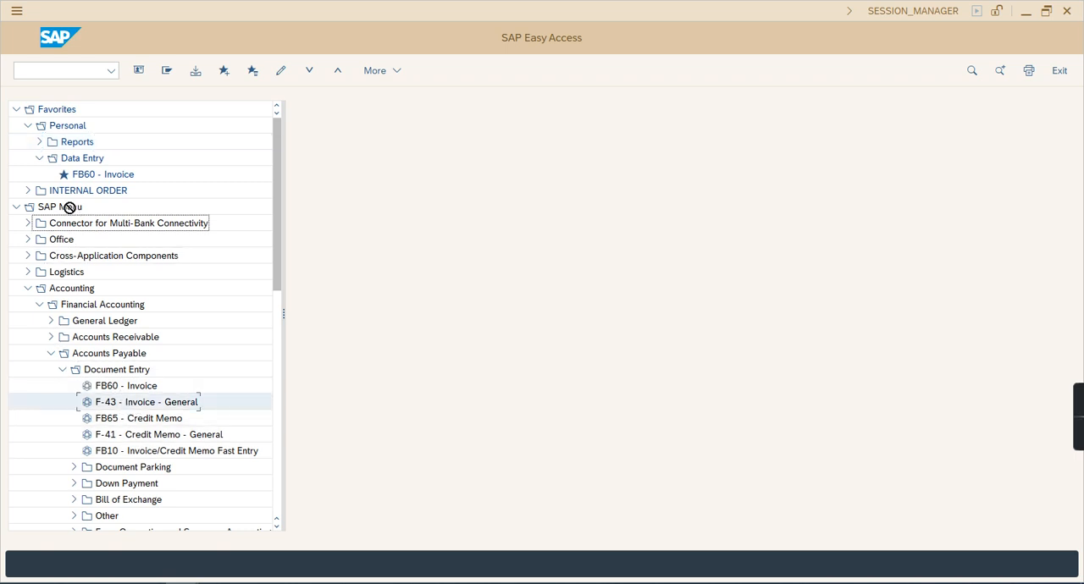
drag(77, 166, 76, 162)
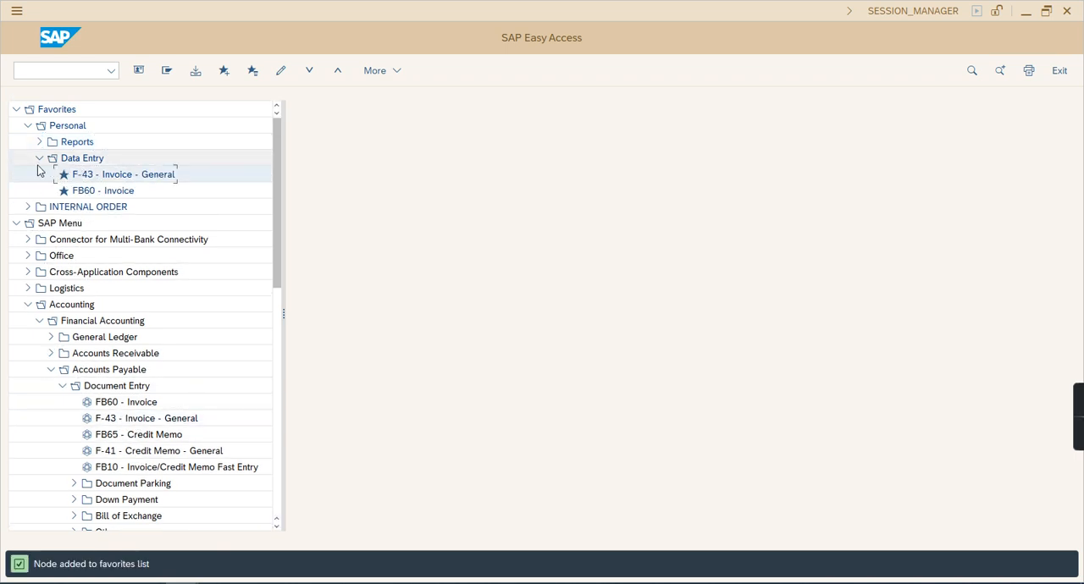
click(38, 159)
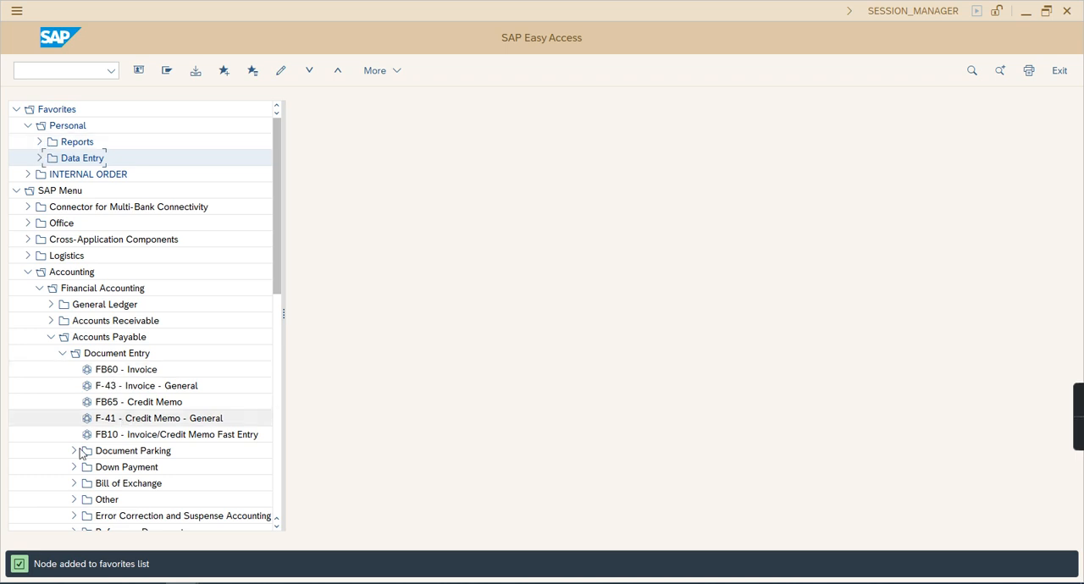
Add S_ALR_87012077 - Vendor Information System from the Accounts Payable information system's Vendor Balances reports to the Line Item Reports favorites folder
click(62, 353)
click(62, 467)
click(74, 484)
click(83, 502)
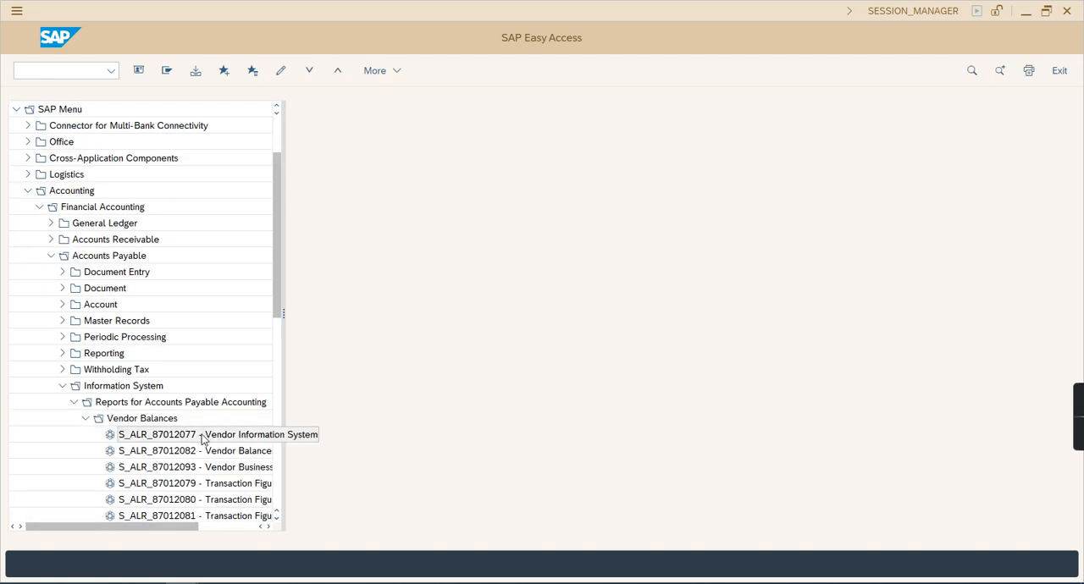
scroll(195, 461, up, 3)
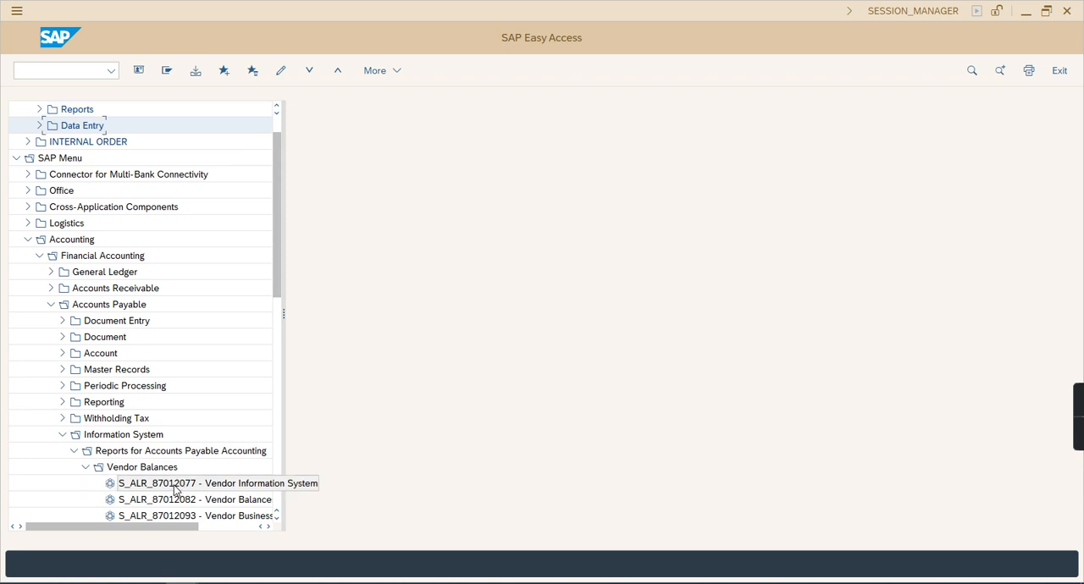
click(39, 110)
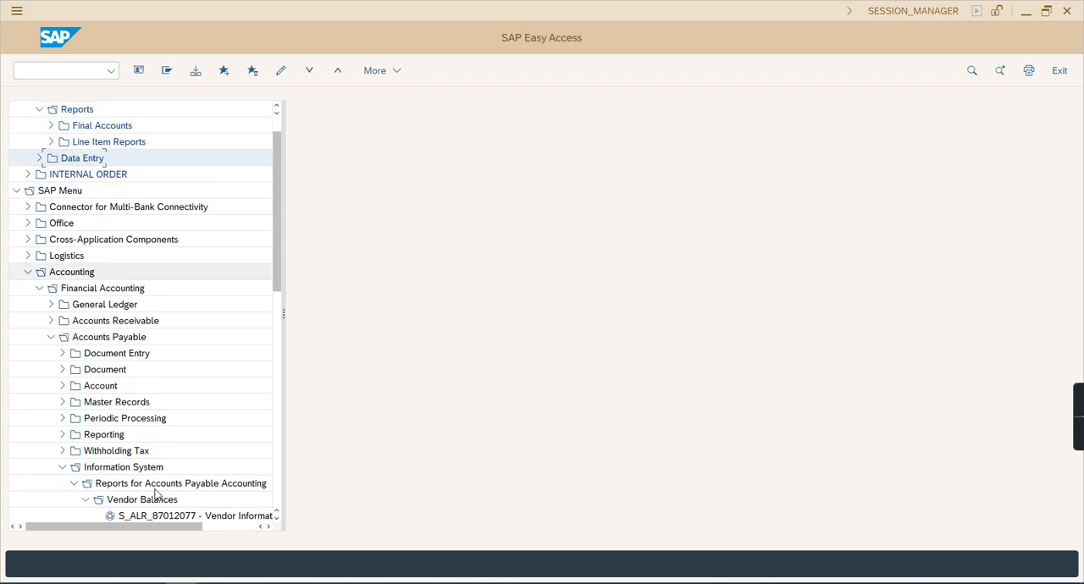
drag(178, 516, 110, 134)
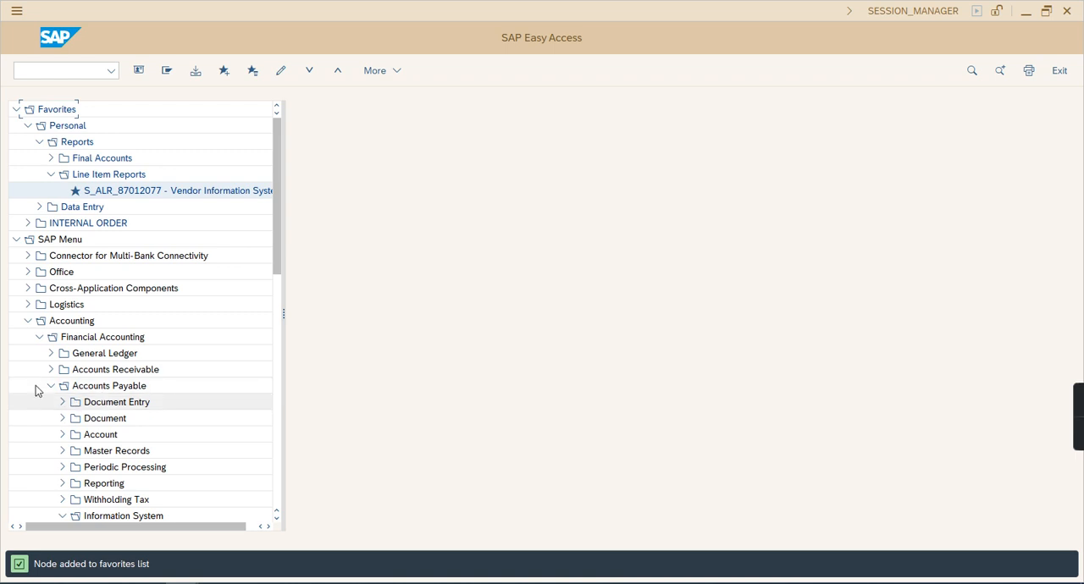
Add the S_ALR_87012093 - Vendor Business report from Vendor Balances to the Final Accounts favorites folder, and collapse Line Item Reports
scroll(82, 470, down, 1)
scroll(82, 474, down, 5)
drag(188, 435, 168, 85)
drag(69, 99, 102, 150)
click(51, 190)
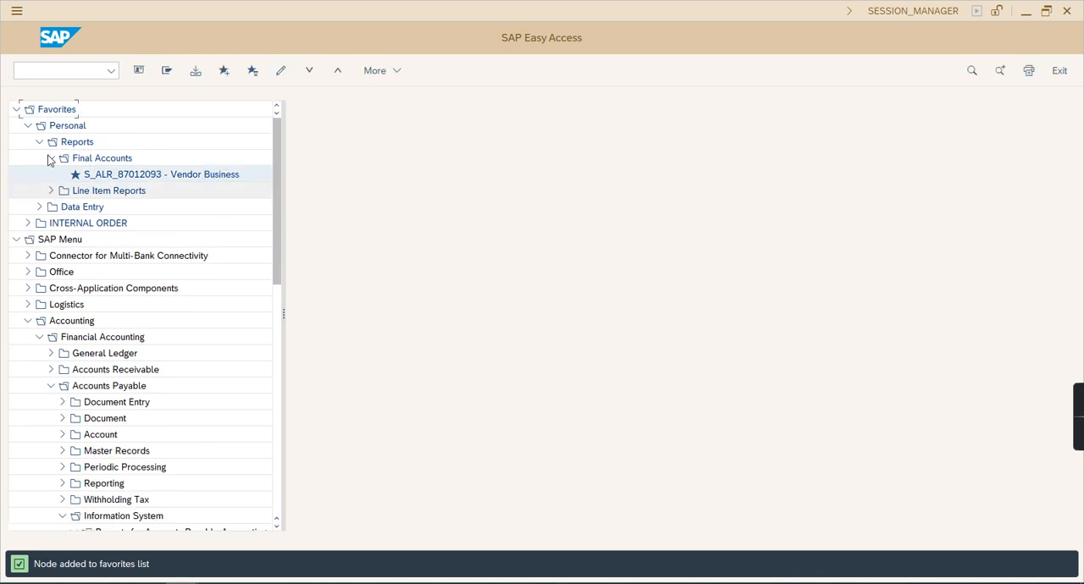
Collapse the Final Accounts, Reports and Personal folders, and the whole Favorites list
click(51, 158)
click(40, 142)
click(28, 125)
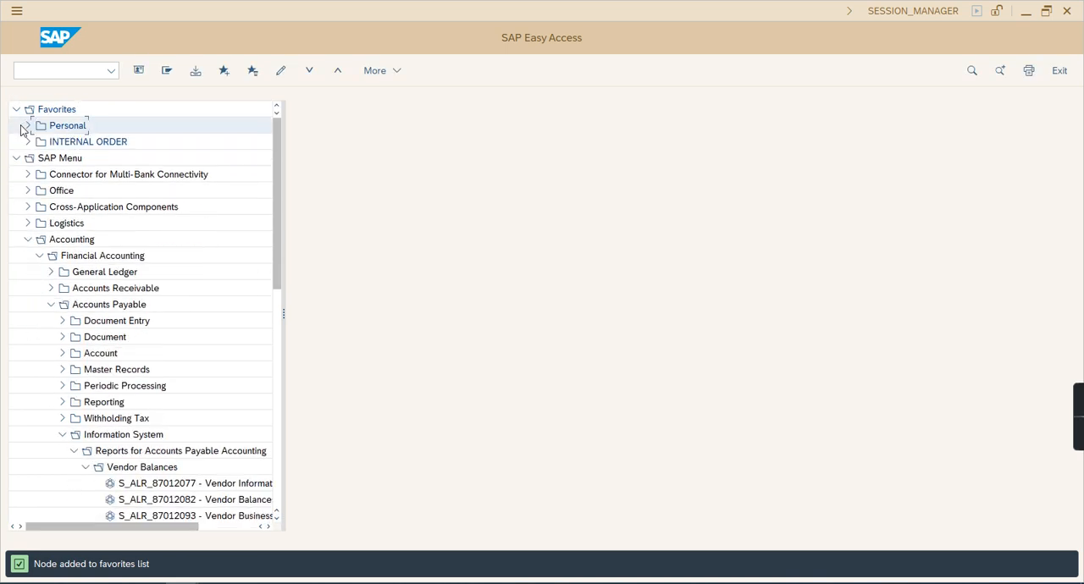
click(16, 110)
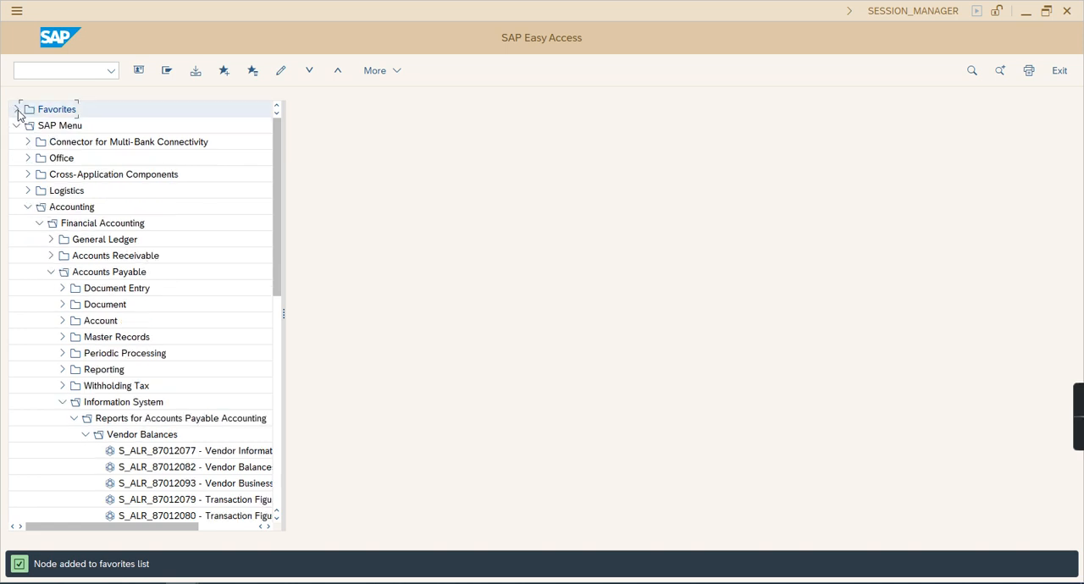
Reopen Favorites down to Personal's Data Entry folder and check the F-43 and FB60 invoice transactions stored there
click(17, 110)
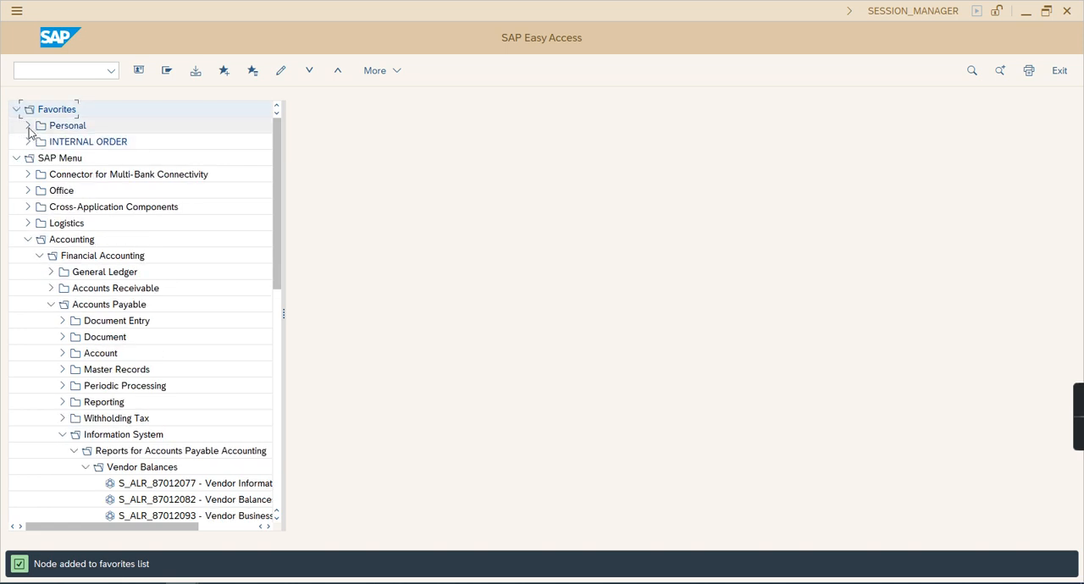
click(28, 125)
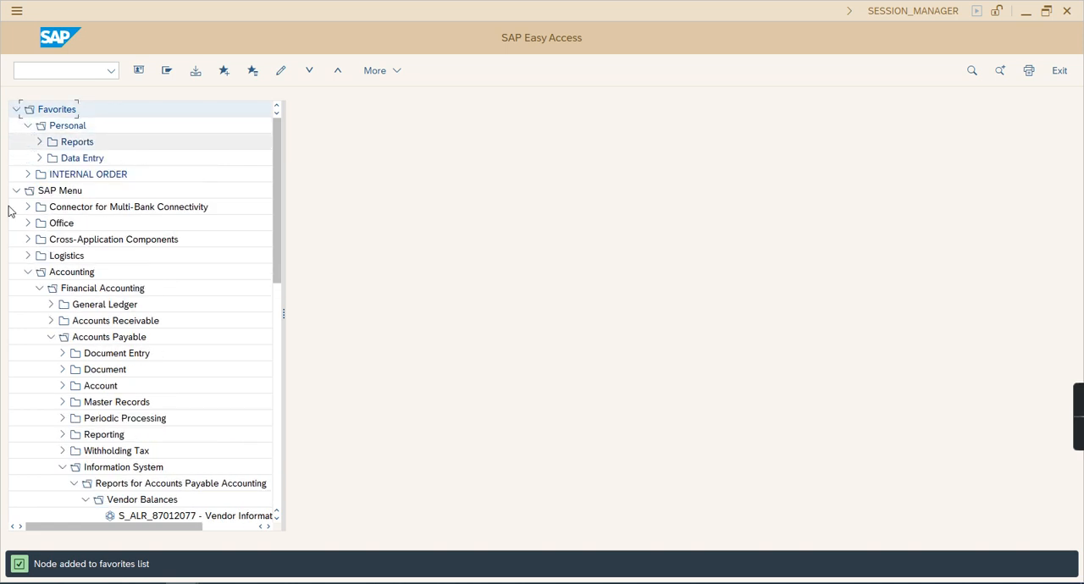
click(39, 158)
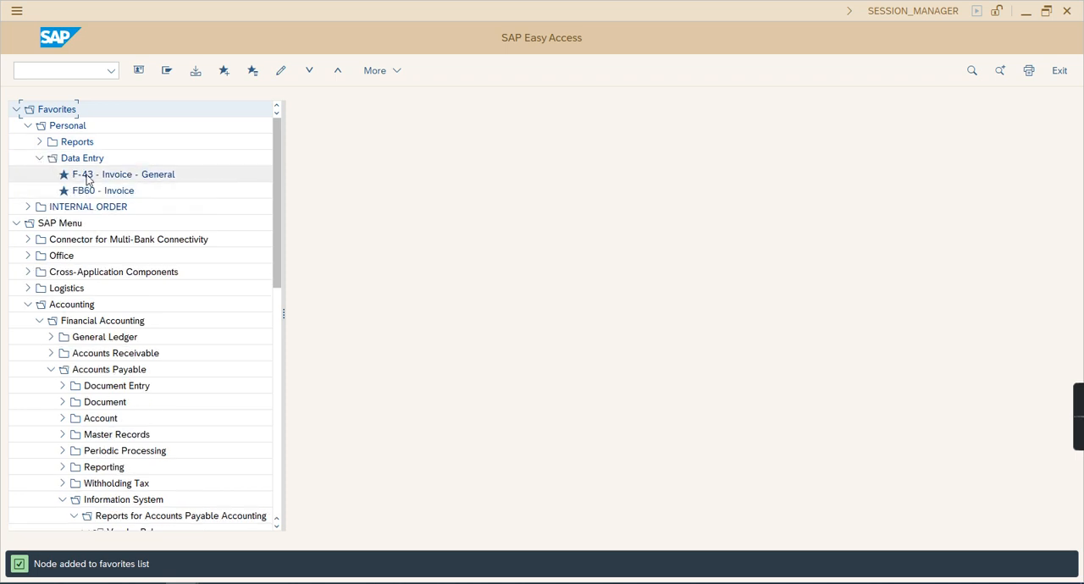
click(88, 176)
click(84, 191)
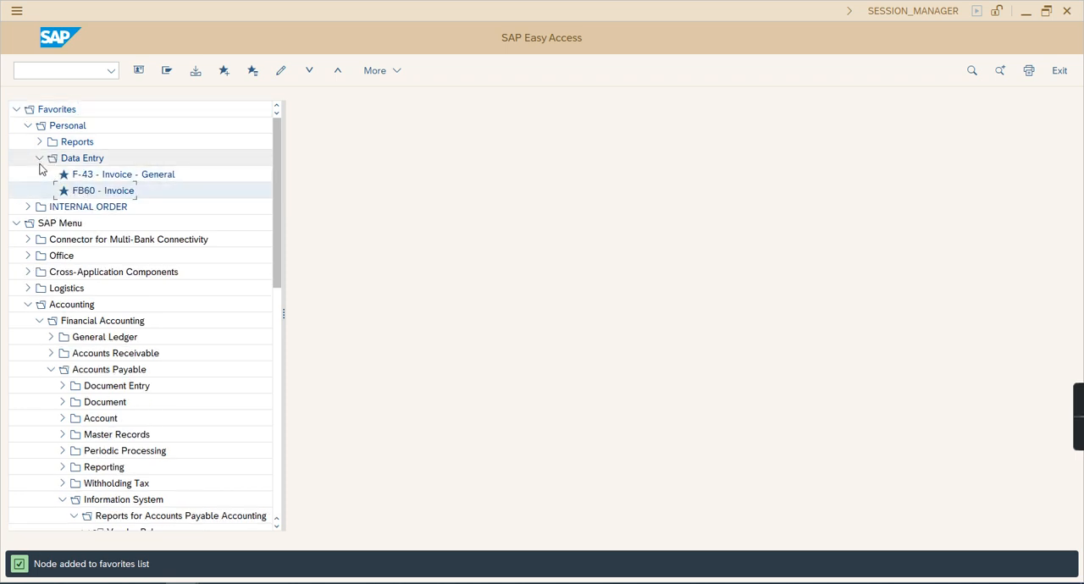
Collapse Data Entry and check the reports stored in Final Accounts and Line Item Reports under Reports, collapsing both subfolders again
click(39, 159)
click(39, 142)
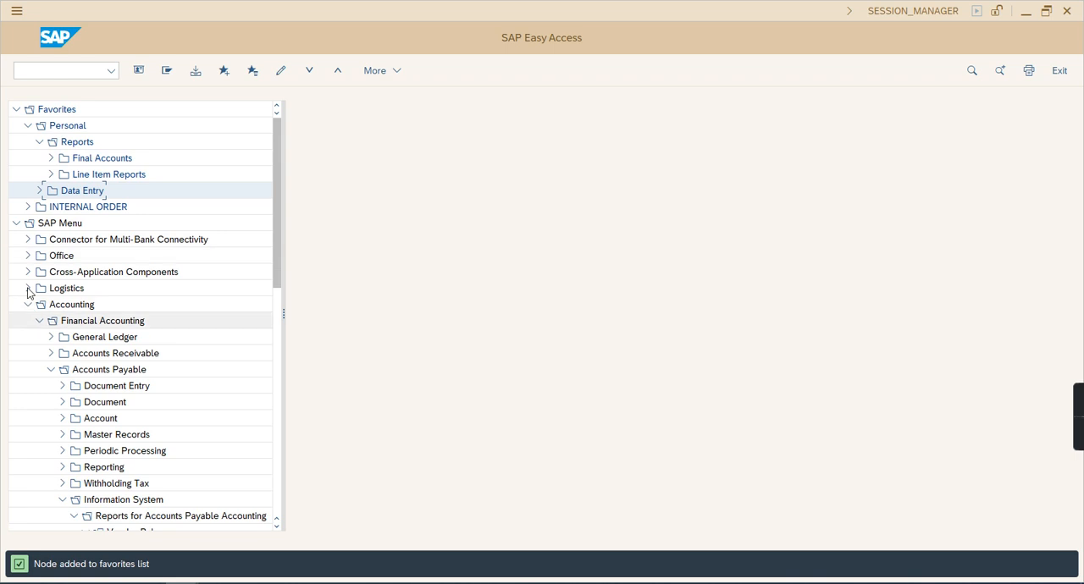
click(49, 160)
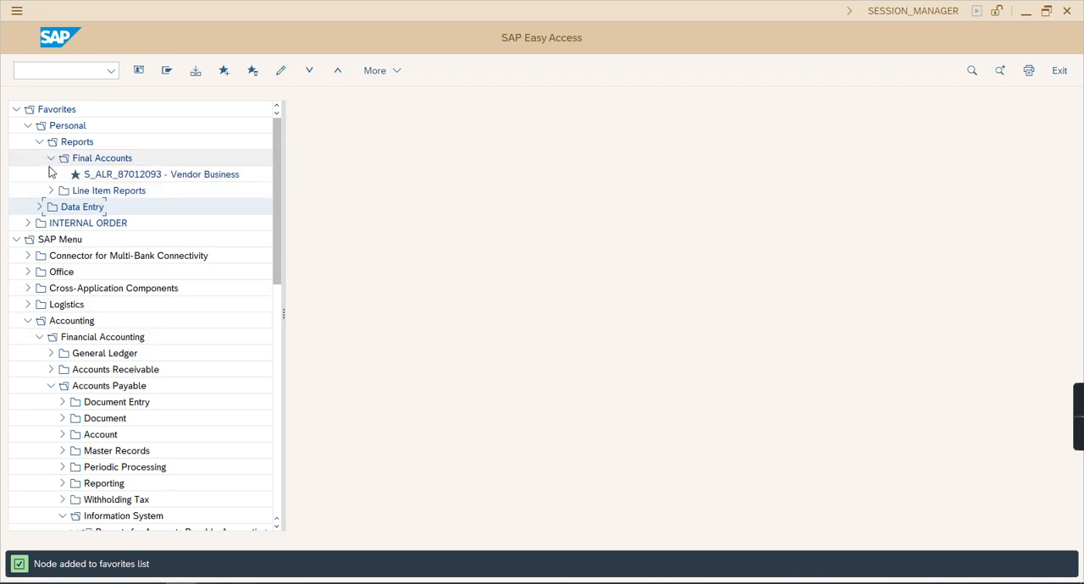
click(50, 190)
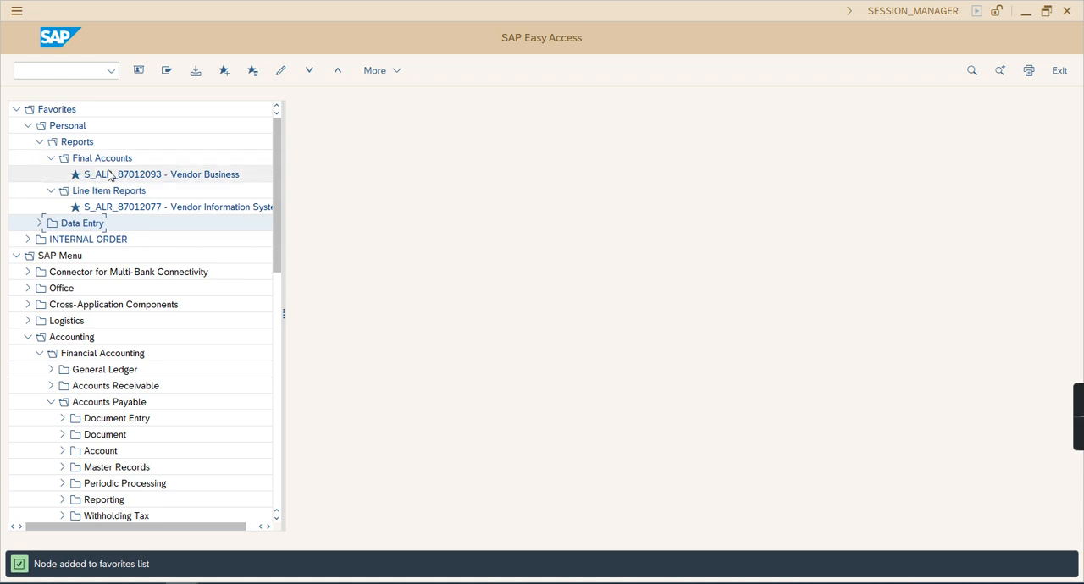
click(51, 160)
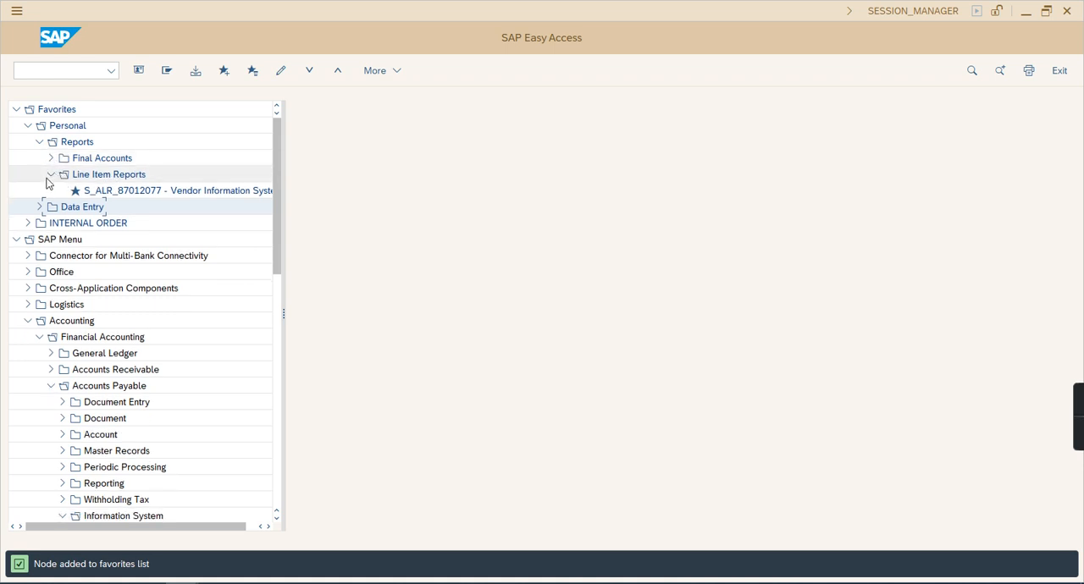
click(52, 176)
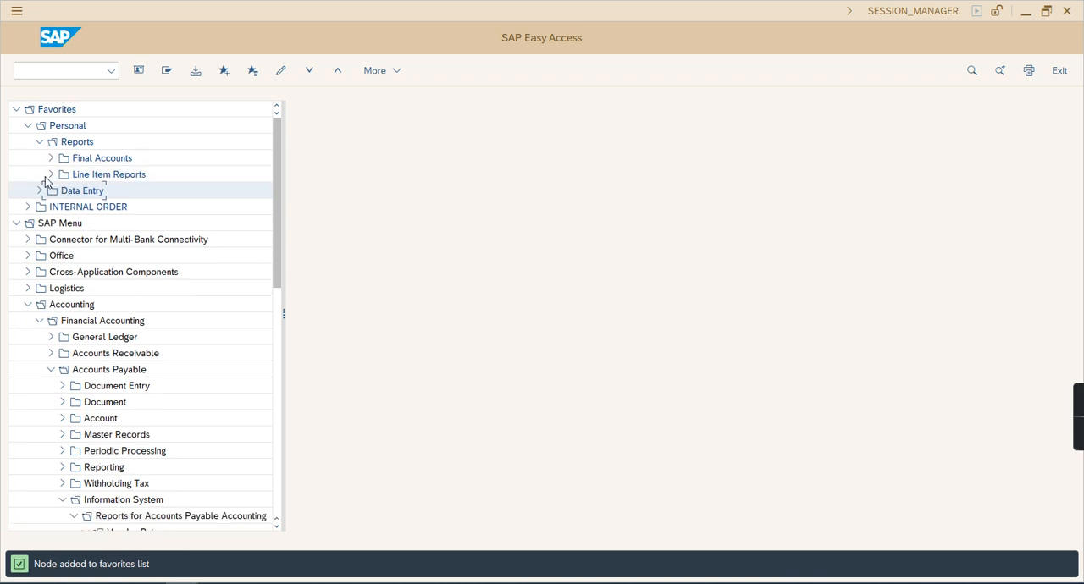
click(52, 175)
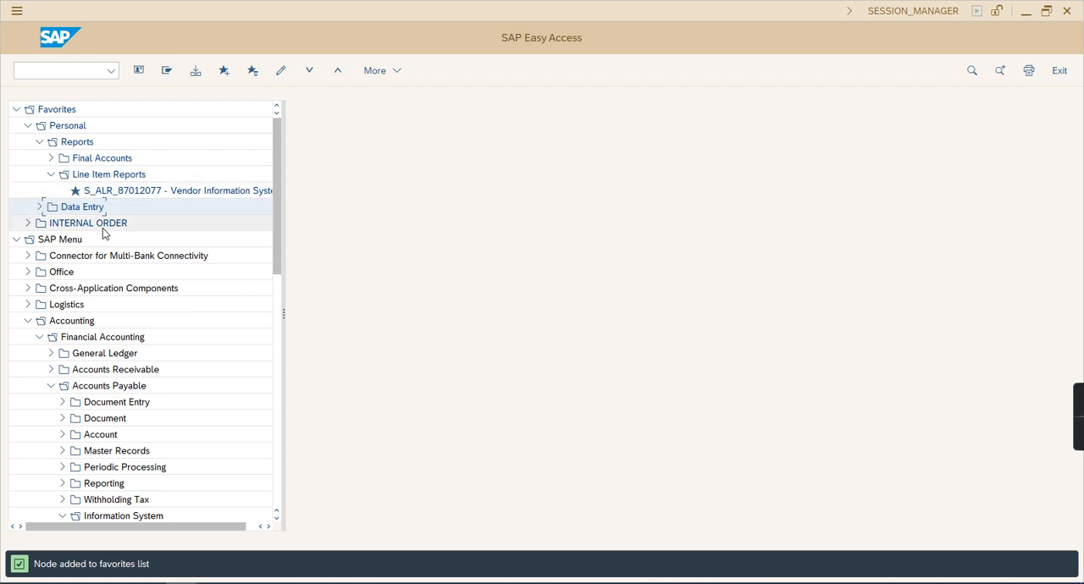
click(51, 175)
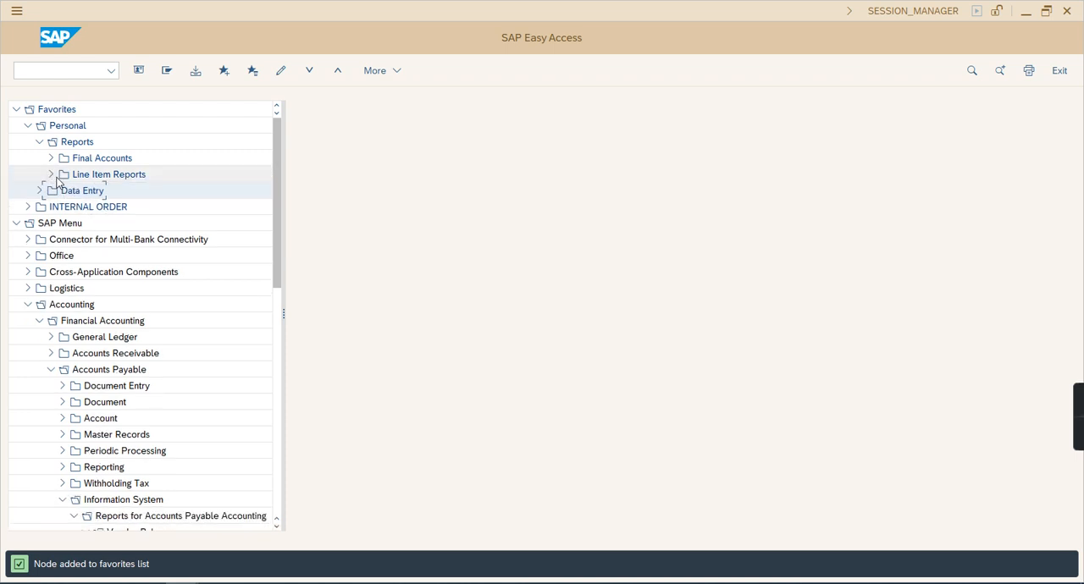